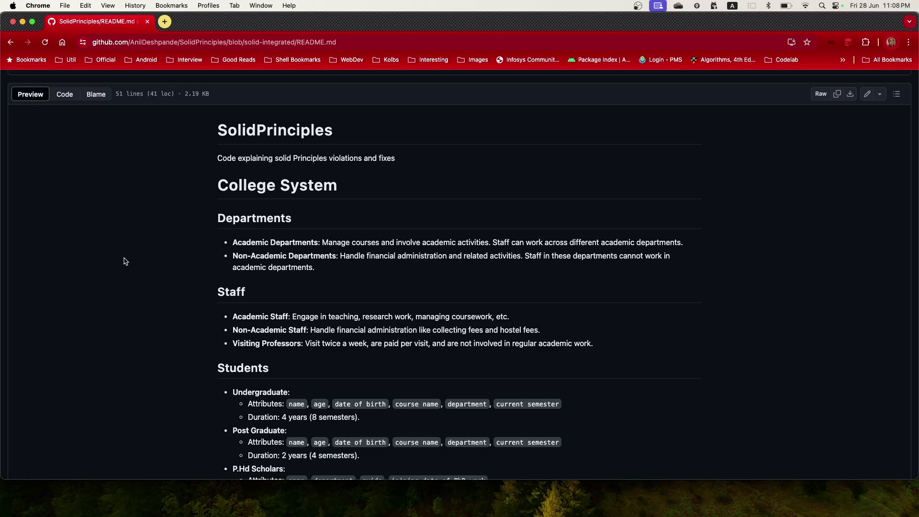
- Highlight the SolidPrinciples repository, solid-integrated branch and README.md in the GitHub URL
{"action": "double_click", "coordinate": [205, 42]}
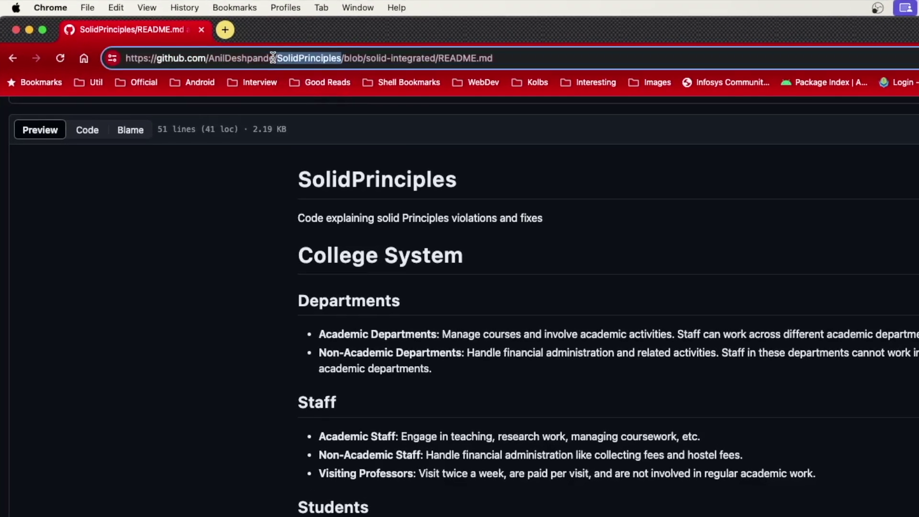
{"action": "double_click", "coordinate": [390, 57]}
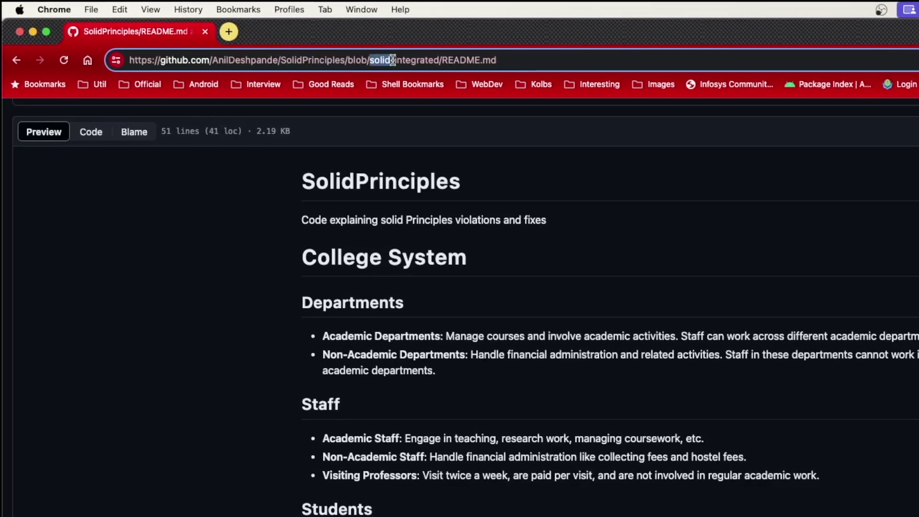
{"action": "left_click_drag", "start_coordinate": [393, 60], "coordinate": [442, 61]}
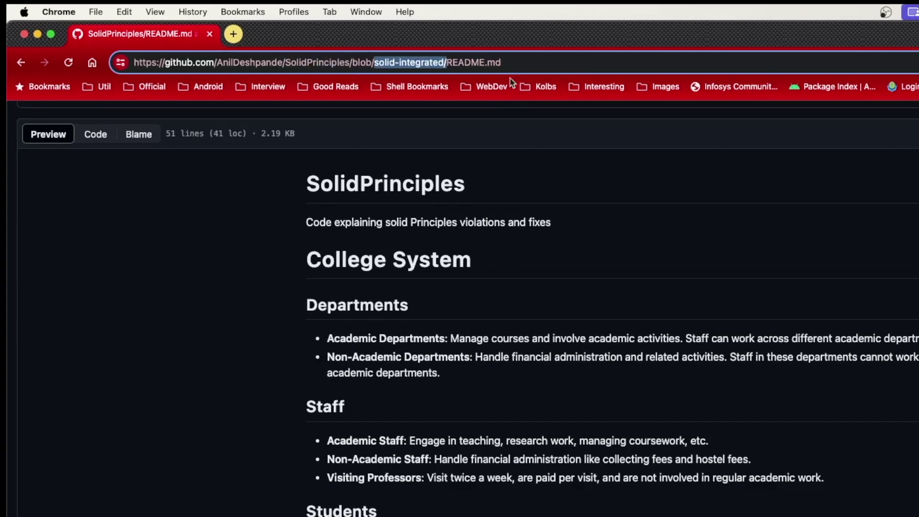
{"action": "left_click_drag", "start_coordinate": [503, 61], "coordinate": [451, 63]}
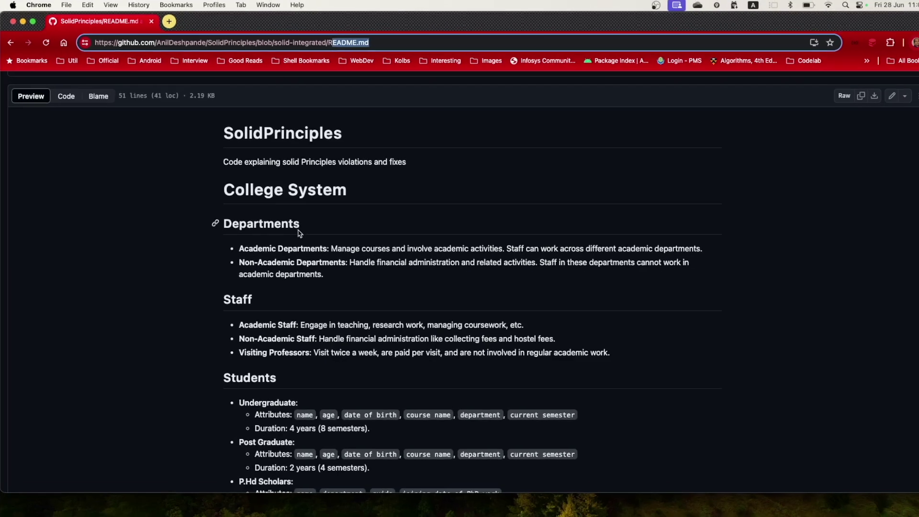
{"action": "left_click", "coordinate": [299, 232]}
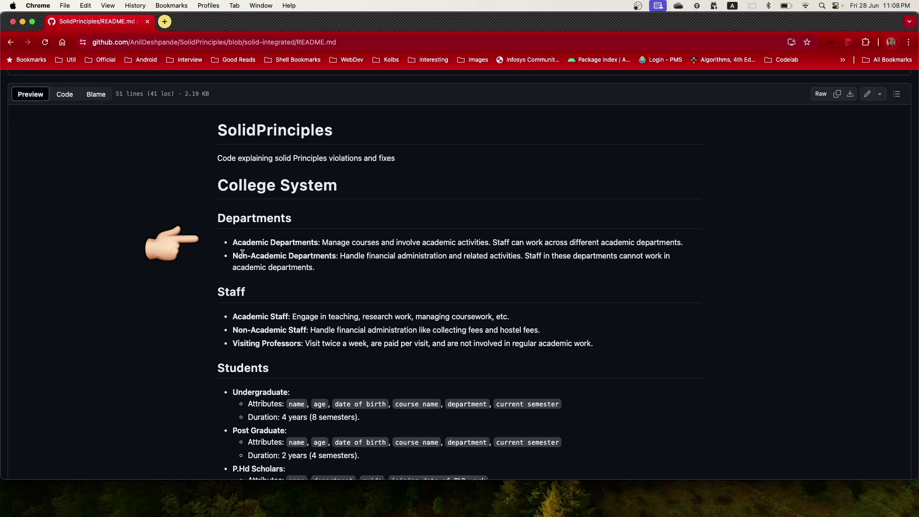
- Highlight the README's Staff heading and the Visiting Professors label and description
{"action": "double_click", "coordinate": [228, 291]}
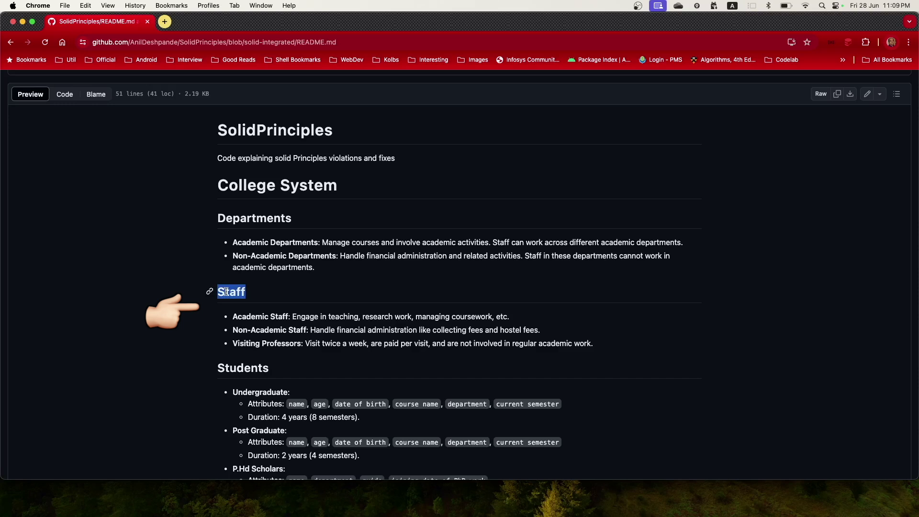
{"action": "left_click_drag", "start_coordinate": [237, 316], "coordinate": [297, 316]}
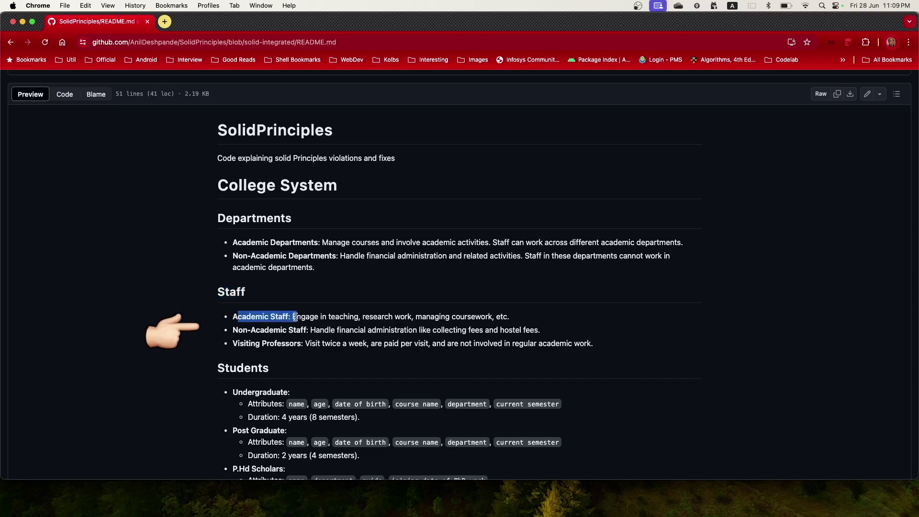
{"action": "left_click", "coordinate": [235, 340]}
{"action": "left_click_drag", "start_coordinate": [235, 342], "coordinate": [304, 343]}
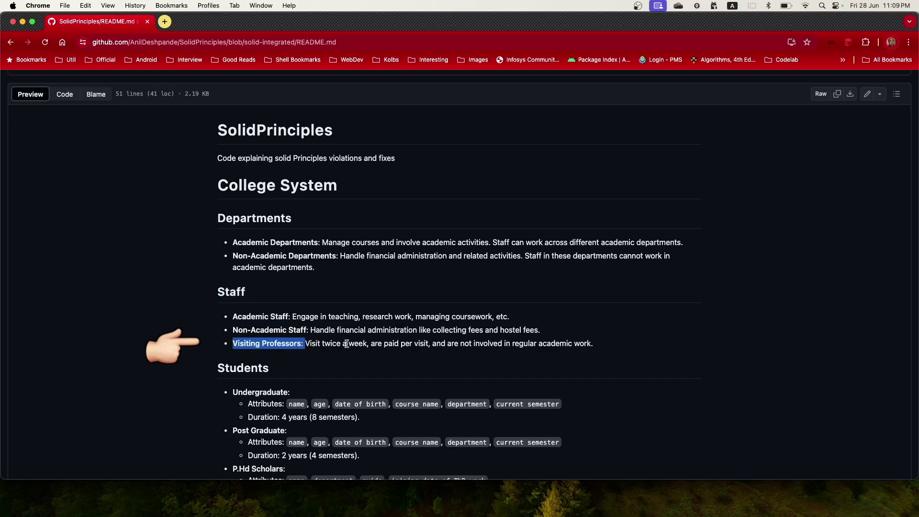
{"action": "left_click_drag", "start_coordinate": [306, 343], "coordinate": [633, 353]}
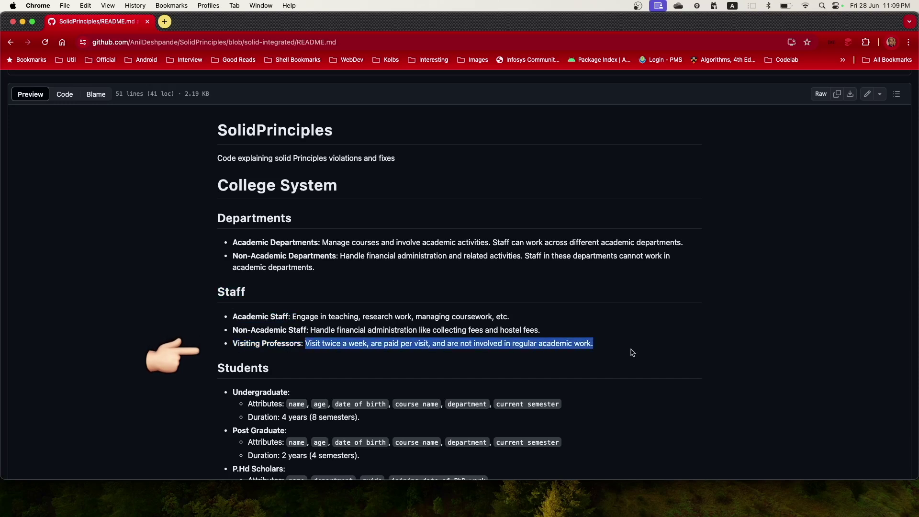
{"action": "scroll", "coordinate": [633, 352], "scroll_direction": "down", "scroll_amount": 2}
{"action": "scroll", "coordinate": [632, 352], "scroll_direction": "down", "scroll_amount": 2}
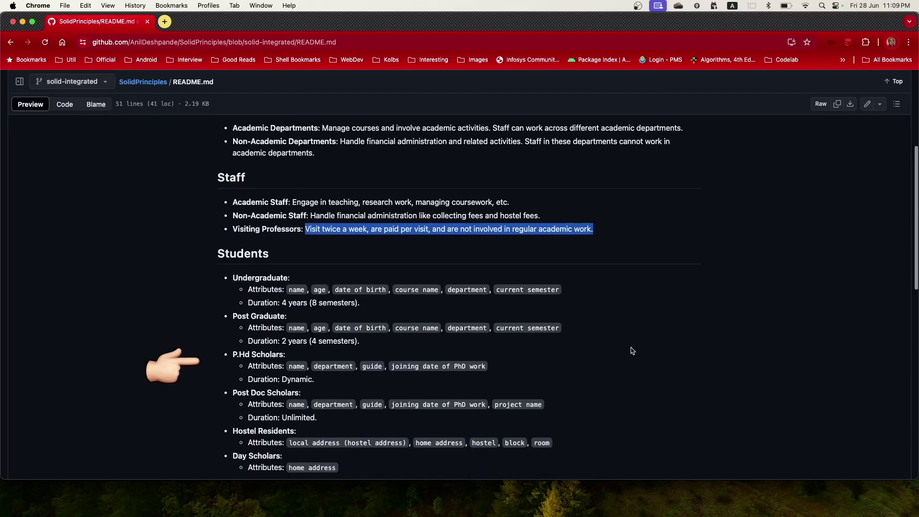
{"action": "scroll", "coordinate": [632, 351], "scroll_direction": "down", "scroll_amount": 1}
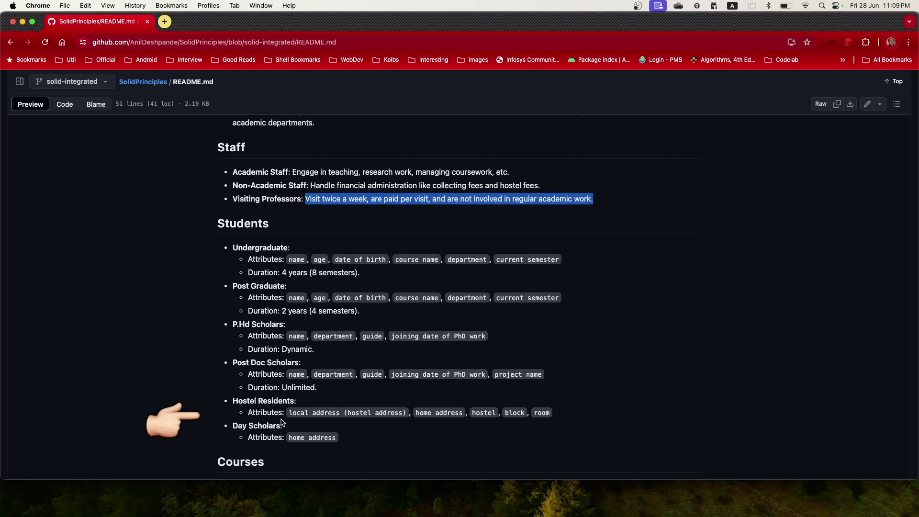
{"action": "scroll", "coordinate": [281, 424], "scroll_direction": "down", "scroll_amount": 3}
{"action": "scroll", "coordinate": [281, 420], "scroll_direction": "down", "scroll_amount": 2}
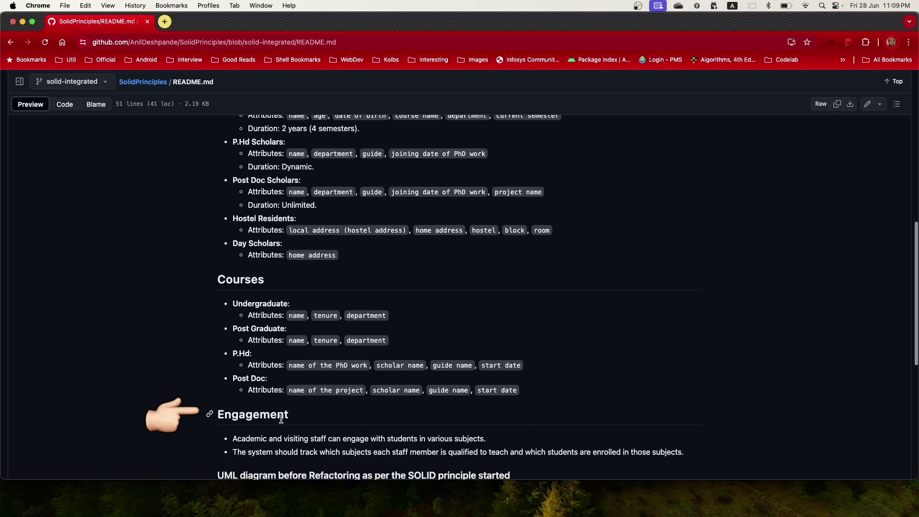
{"action": "scroll", "coordinate": [281, 419], "scroll_direction": "down", "scroll_amount": 1}
{"action": "scroll", "coordinate": [281, 419], "scroll_direction": "up", "scroll_amount": 1}
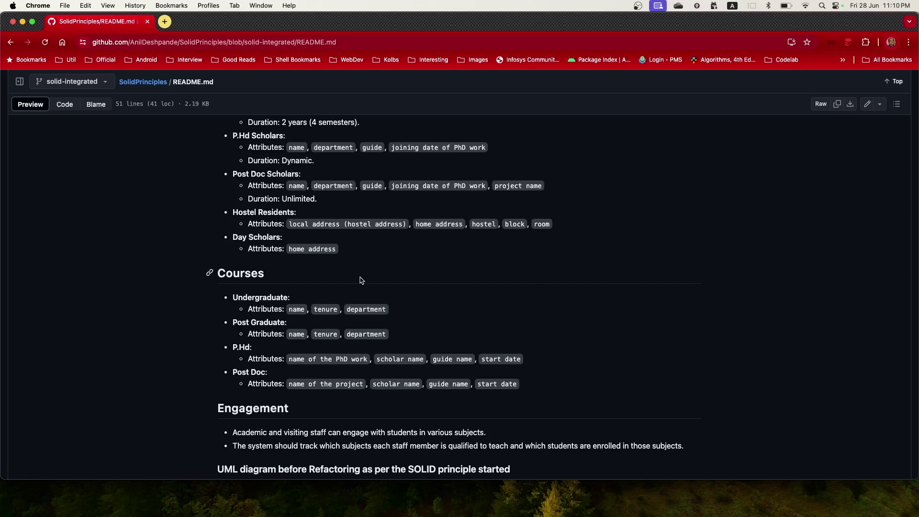
{"action": "mouse_move", "coordinate": [358, 279]}
{"action": "scroll", "coordinate": [361, 281], "scroll_direction": "up", "scroll_amount": 5}
{"action": "scroll", "coordinate": [361, 282], "scroll_direction": "up", "scroll_amount": 2}
{"action": "scroll", "coordinate": [362, 282], "scroll_direction": "up", "scroll_amount": 2}
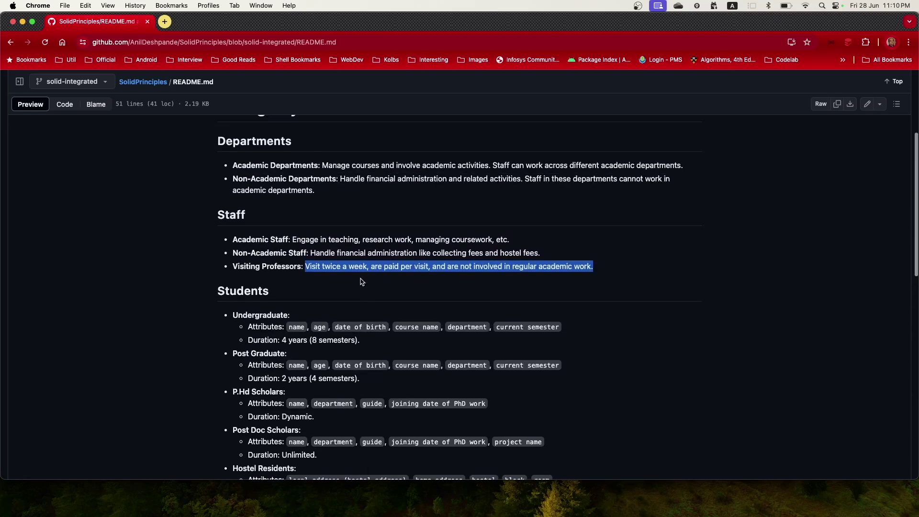
{"action": "left_click", "coordinate": [345, 275]}
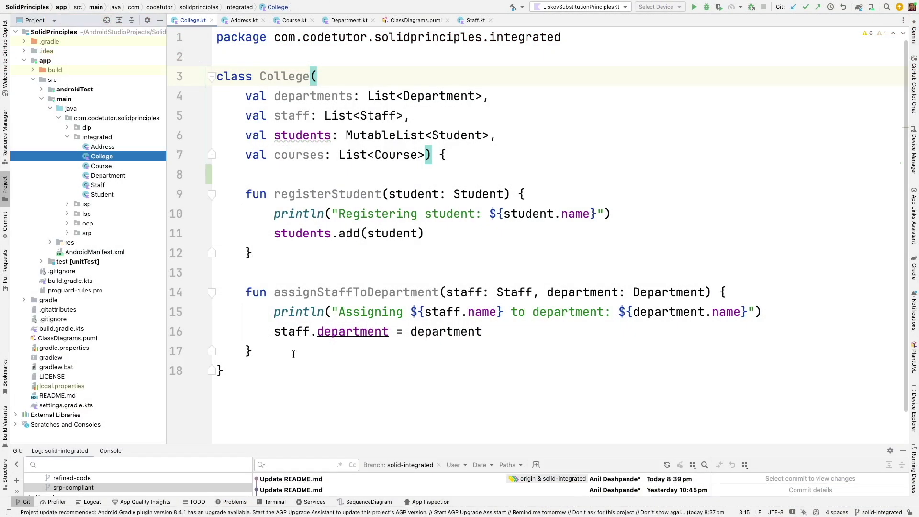
- Review the Department class's name and type (Academic or Non-Academic) properties, then return to College
{"action": "left_click", "coordinate": [273, 76]}
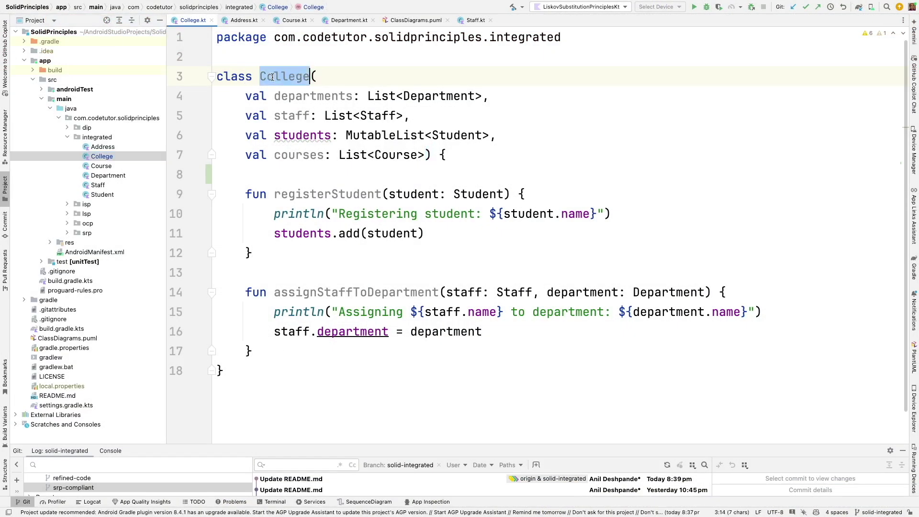
{"action": "left_click_drag", "start_coordinate": [368, 96], "coordinate": [491, 97]}
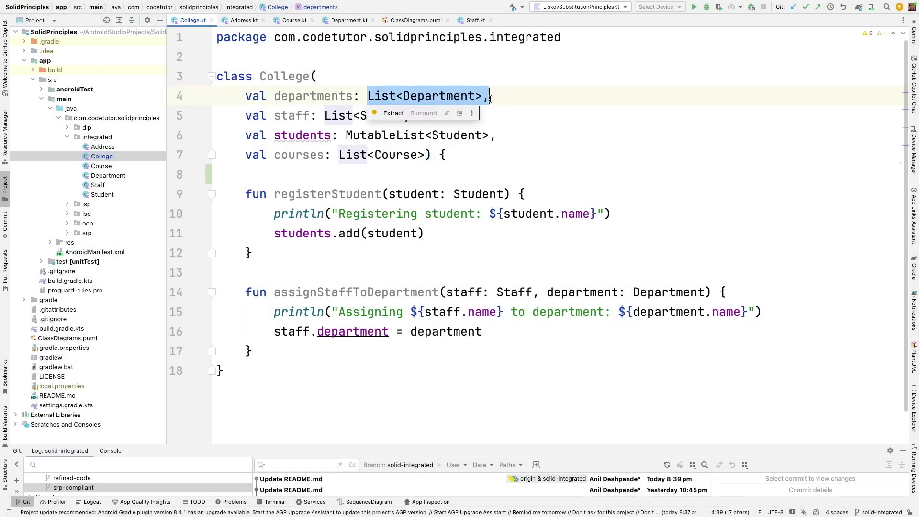
{"action": "left_click", "coordinate": [442, 95], "text": "super"}
{"action": "double_click", "coordinate": [282, 95]}
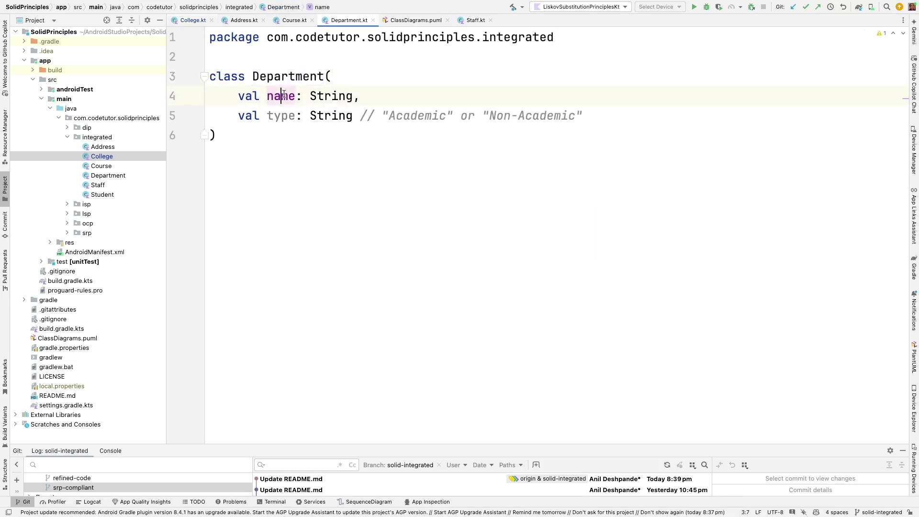
{"action": "double_click", "coordinate": [280, 116]}
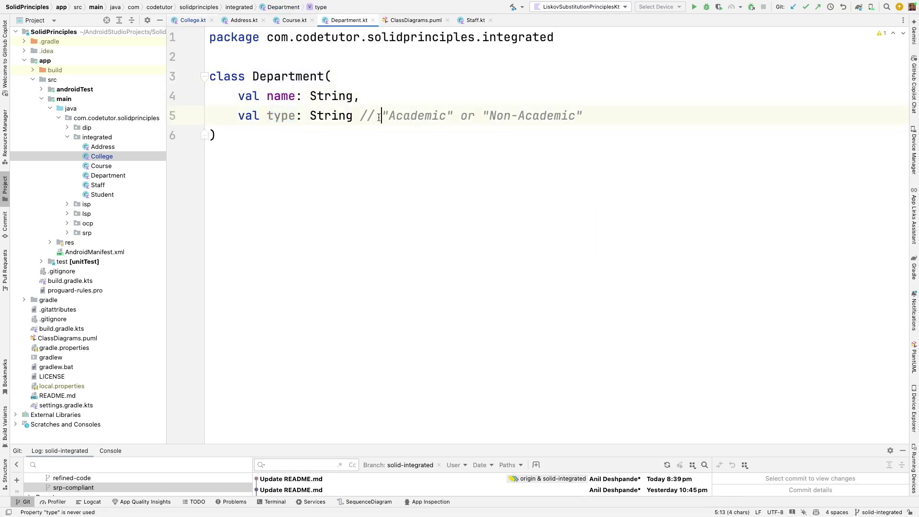
{"action": "left_click_drag", "start_coordinate": [382, 116], "coordinate": [558, 121]}
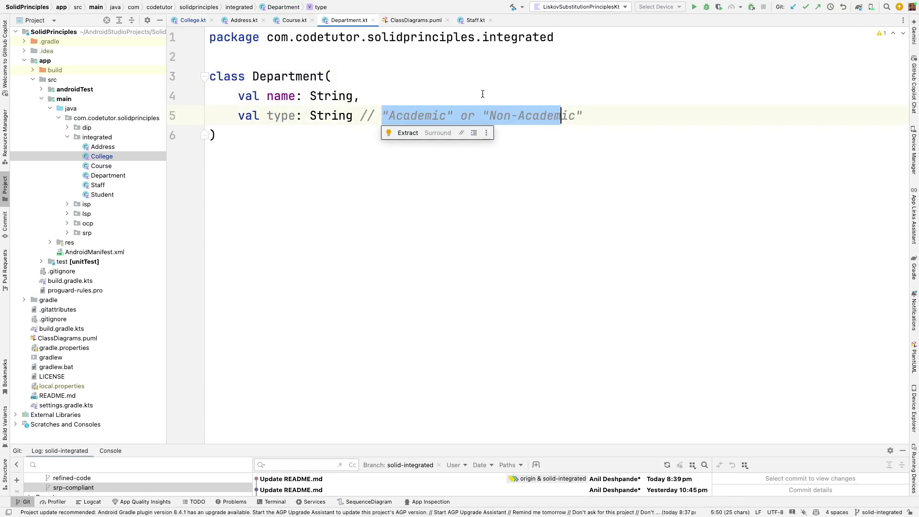
{"action": "left_click", "coordinate": [371, 20]}
{"action": "left_click", "coordinate": [189, 20]}
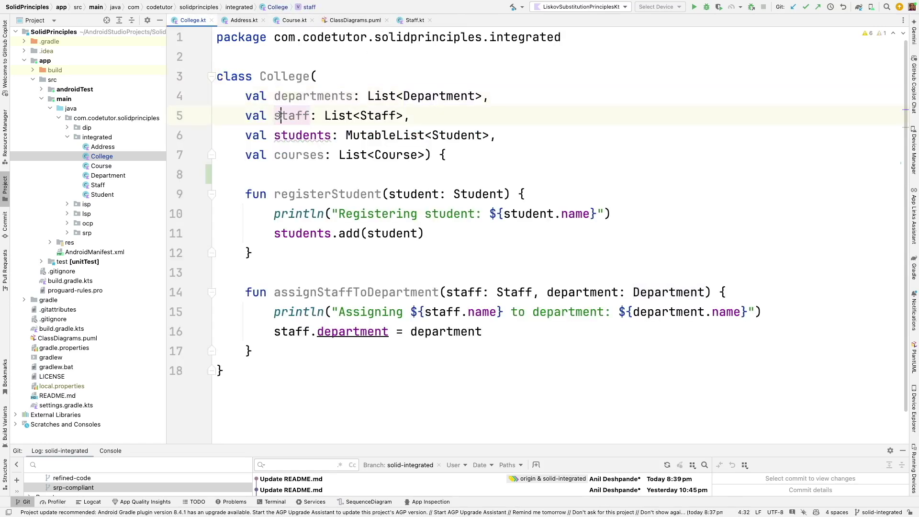
- Open the Staff class and highlight its department and salary properties
{"action": "left_click", "coordinate": [377, 116], "text": "super"}
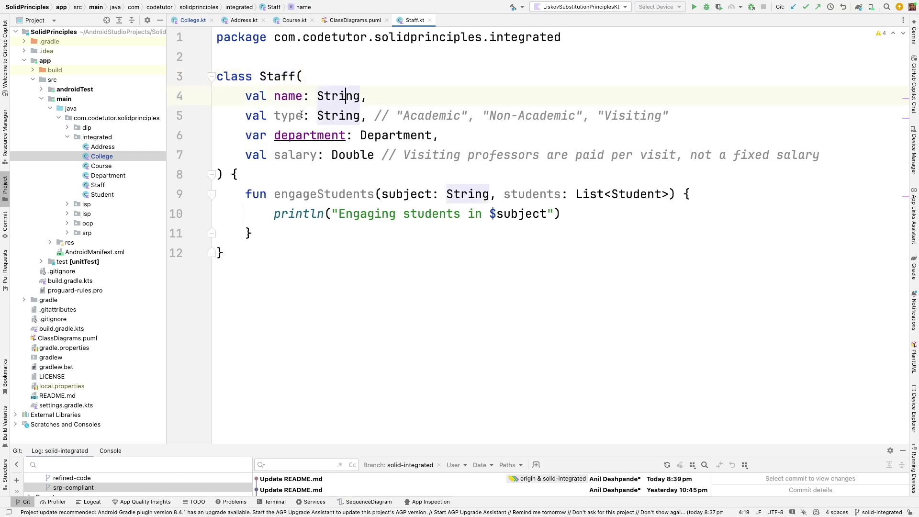
{"action": "double_click", "coordinate": [326, 136]}
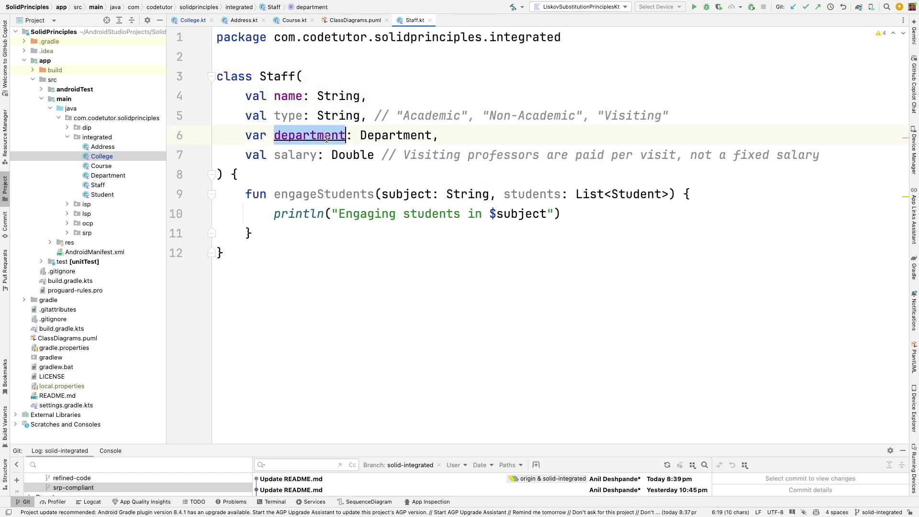
{"action": "double_click", "coordinate": [293, 157]}
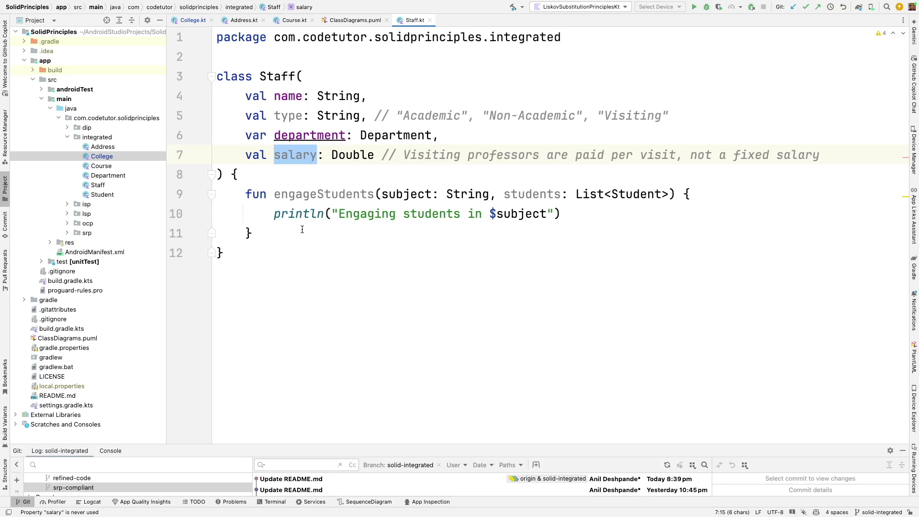
- Open the Student class from College and highlight all its properties
{"action": "left_click", "coordinate": [193, 20]}
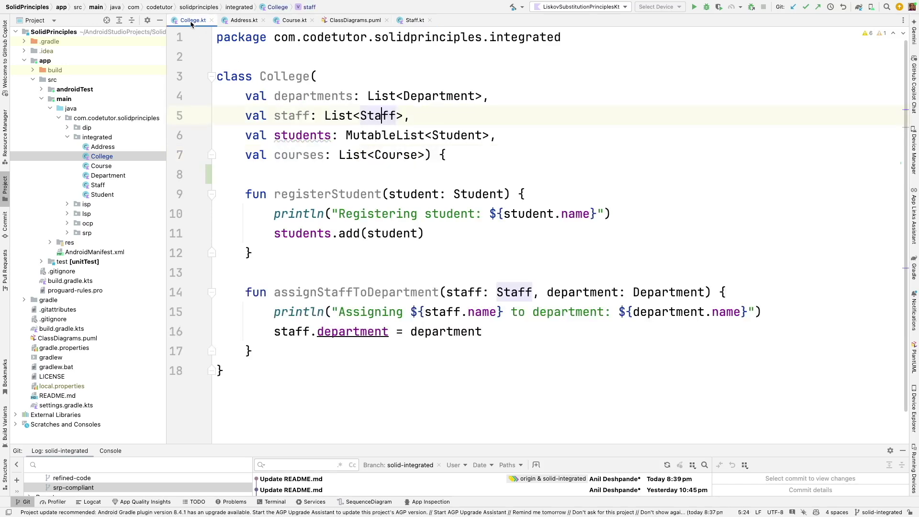
{"action": "left_click", "coordinate": [451, 137], "text": "super"}
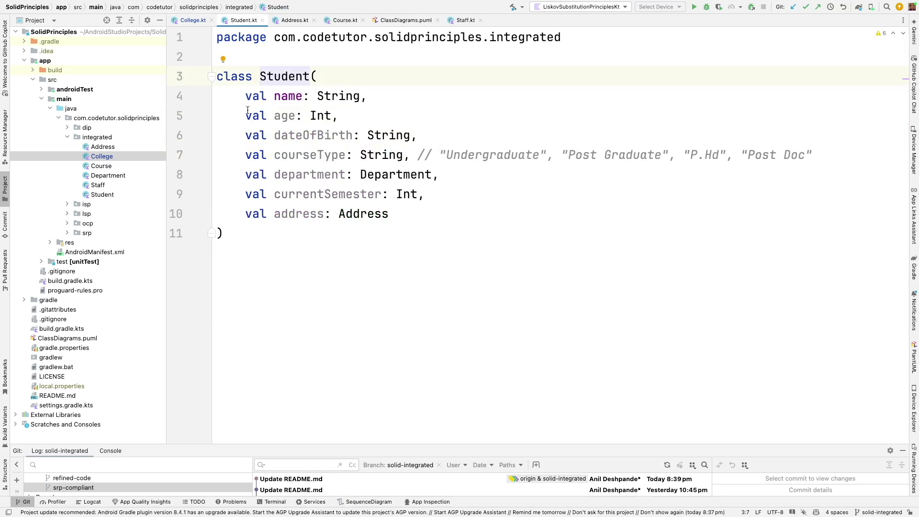
{"action": "left_click_drag", "start_coordinate": [246, 95], "coordinate": [389, 213]}
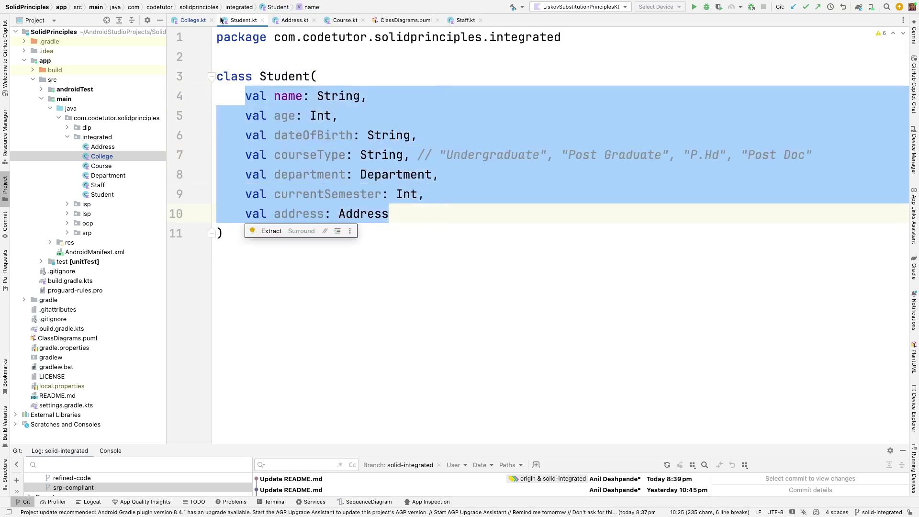
{"action": "left_click", "coordinate": [261, 20]}
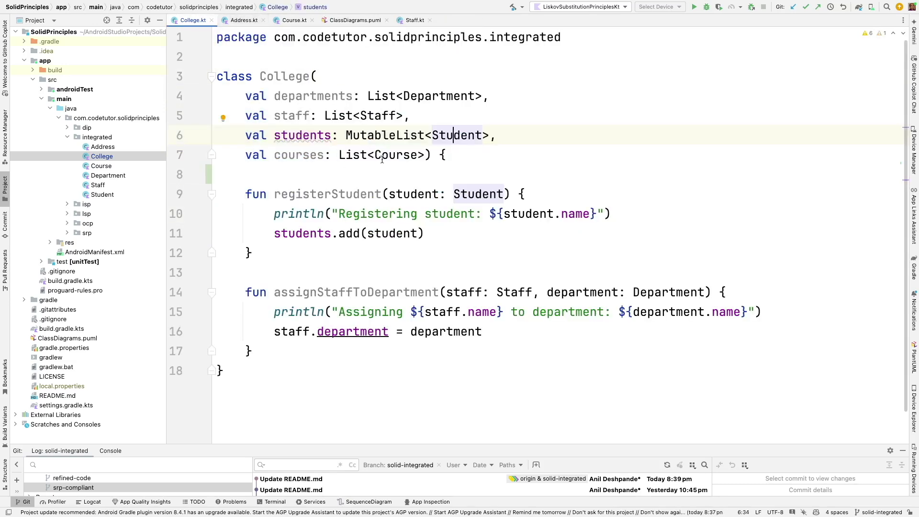
- Inspect Course's name, tenure and department fields, moving the duration comment onto the name line
{"action": "left_click", "coordinate": [402, 157], "text": "super"}
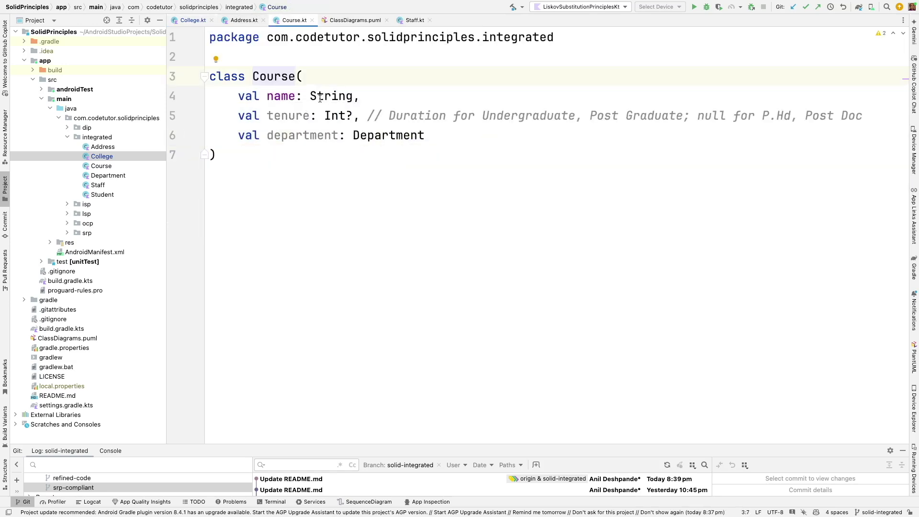
{"action": "double_click", "coordinate": [320, 99]}
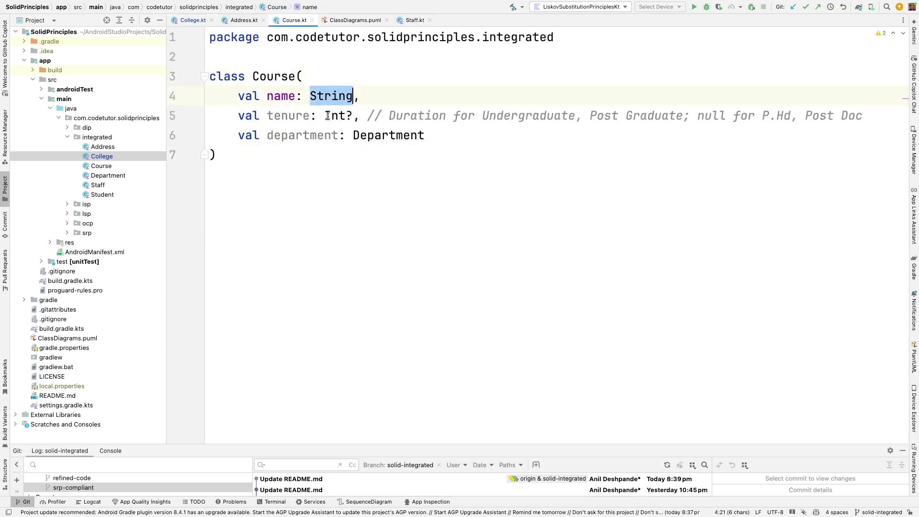
{"action": "double_click", "coordinate": [327, 115]}
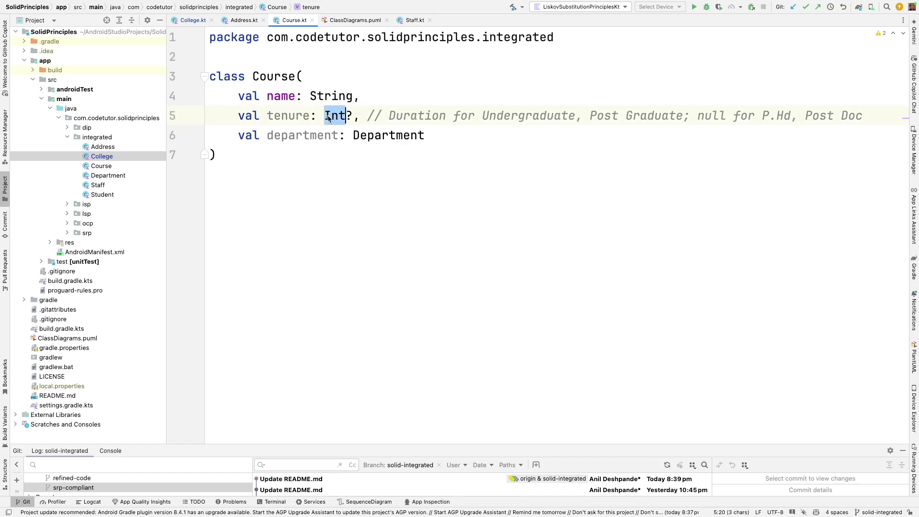
{"action": "key", "text": "super+z"}
{"action": "key", "text": "super+z"}
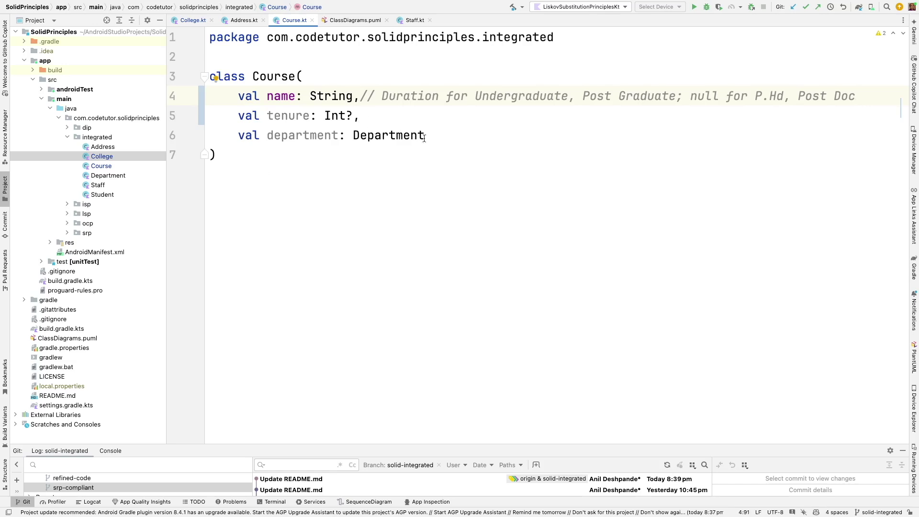
{"action": "left_click", "coordinate": [424, 136]}
{"action": "left_click_drag", "start_coordinate": [425, 135], "coordinate": [272, 136]}
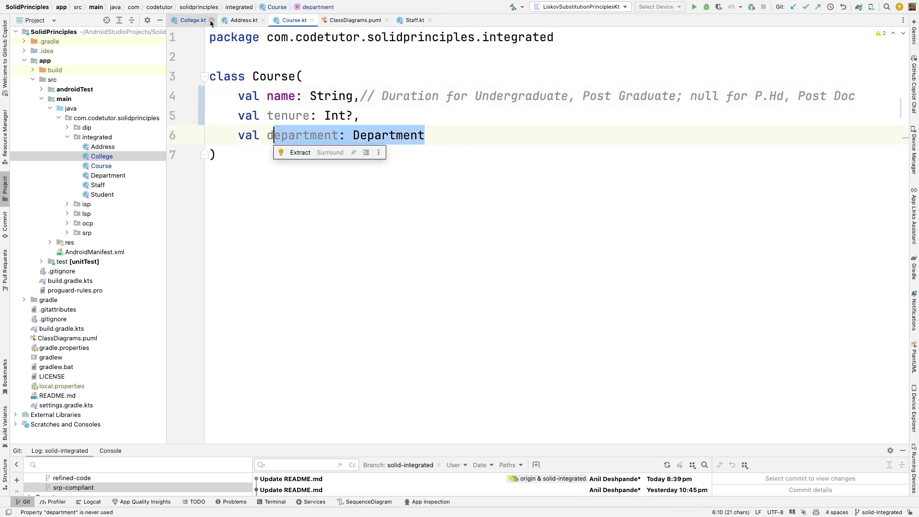
- Review College's registerStudent and assignStaffToDepartment functions, then view the ClassDiagrams.puml diagram
{"action": "left_click", "coordinate": [192, 20]}
{"action": "left_click", "coordinate": [272, 77]}
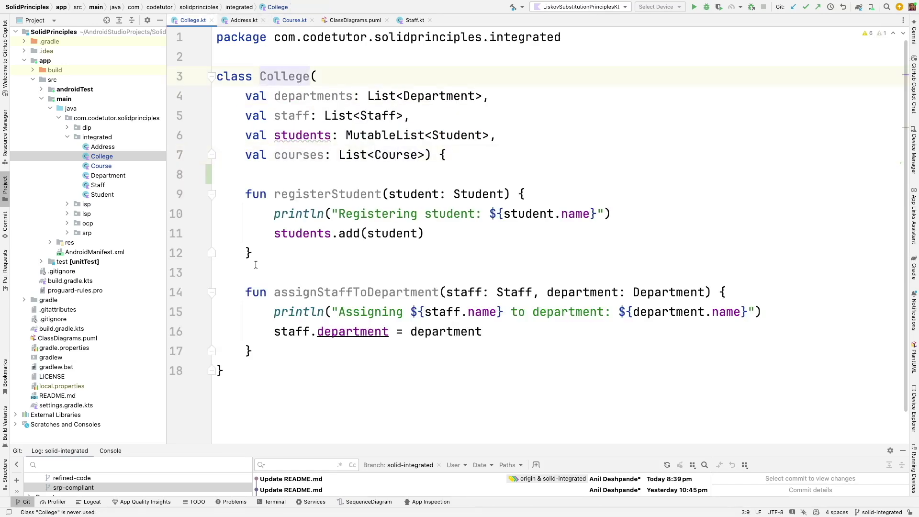
{"action": "mouse_move", "coordinate": [244, 194]}
{"action": "left_mouse_down"}
{"action": "mouse_move", "coordinate": [263, 278]}
{"action": "mouse_move", "coordinate": [253, 351]}
{"action": "left_mouse_up"}
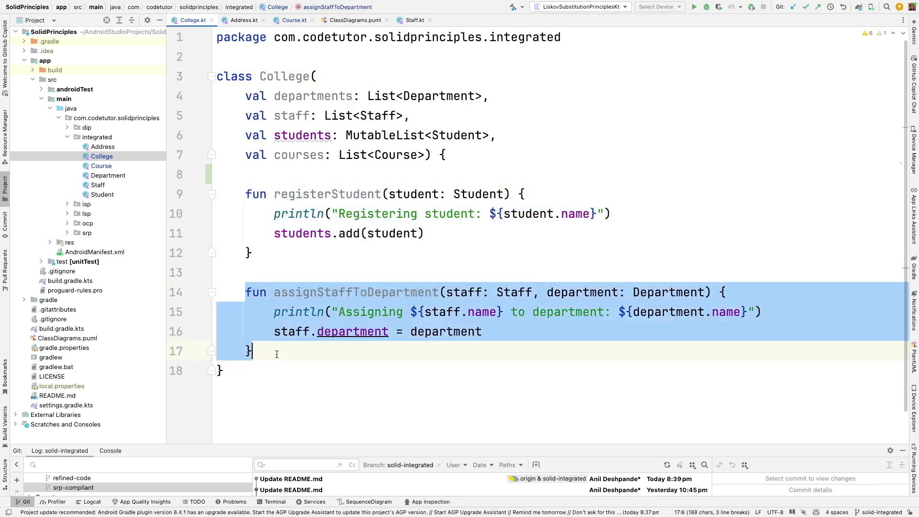
{"action": "left_click", "coordinate": [276, 354]}
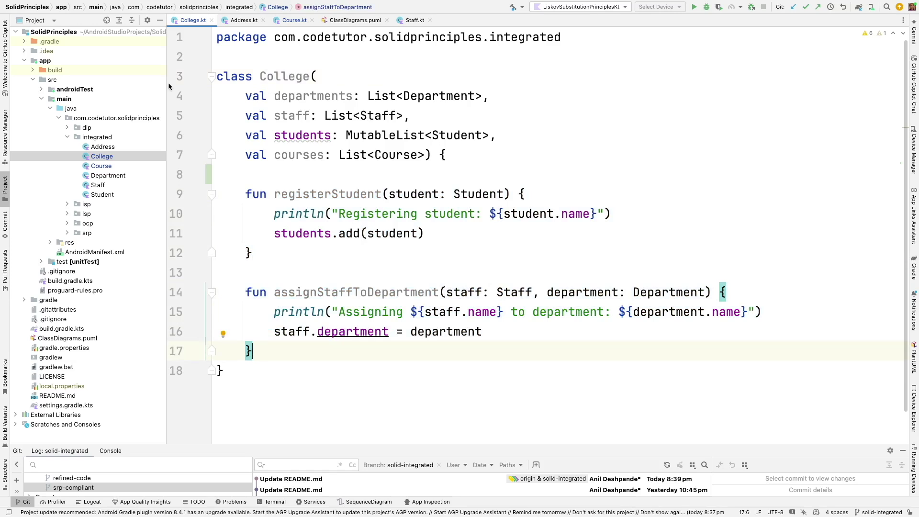
{"action": "left_click", "coordinate": [104, 147]}
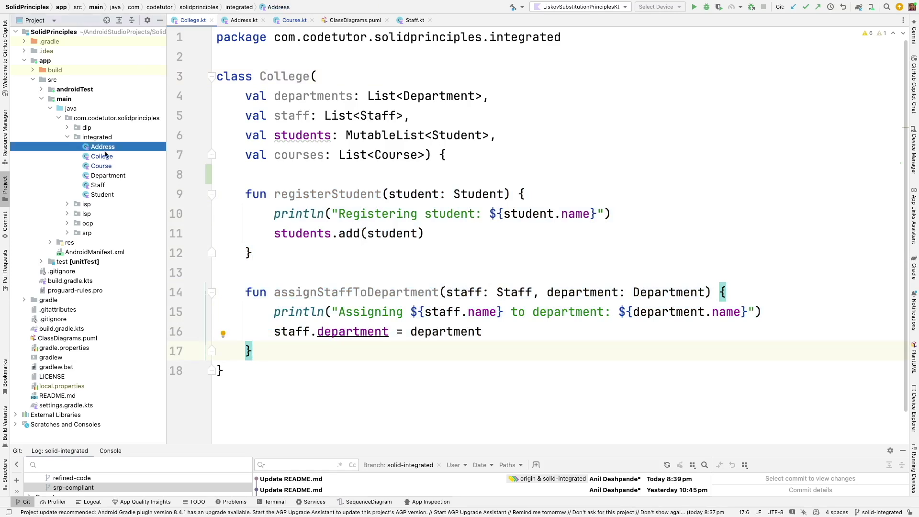
{"action": "left_click", "coordinate": [107, 204]}
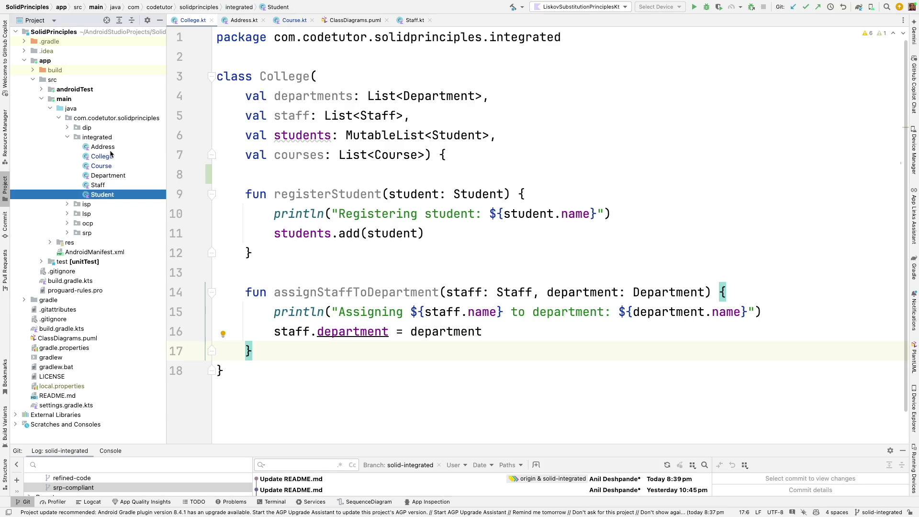
{"action": "left_click", "coordinate": [355, 20]}
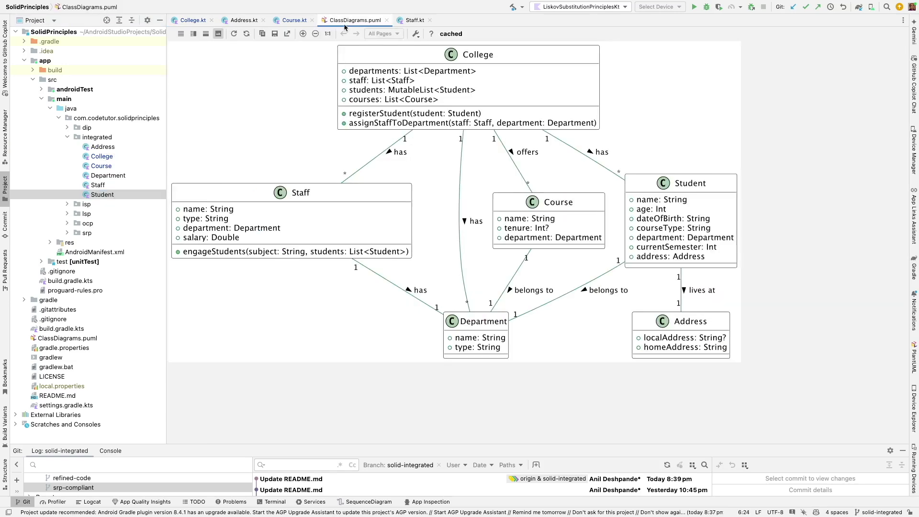
- Hide the Project panel and enlarge the ClassDiagrams.puml preview for reading
{"action": "left_click", "coordinate": [160, 21]}
{"action": "left_click", "coordinate": [147, 34]}
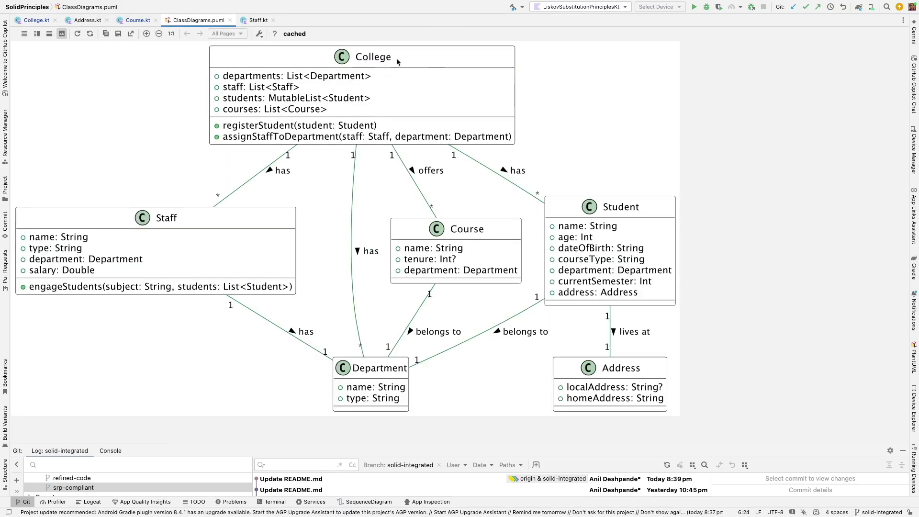